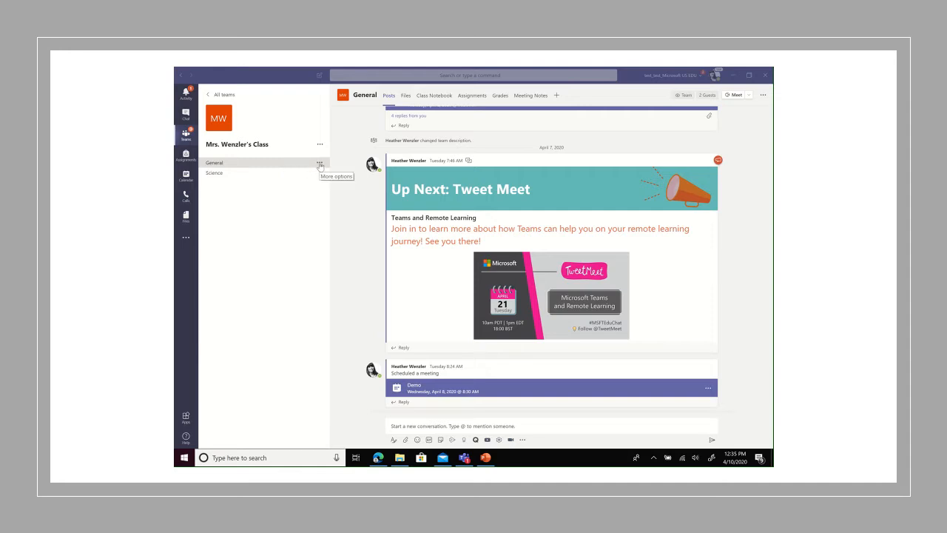
Copy the email address of the General channel in the MW class team
click(320, 164)
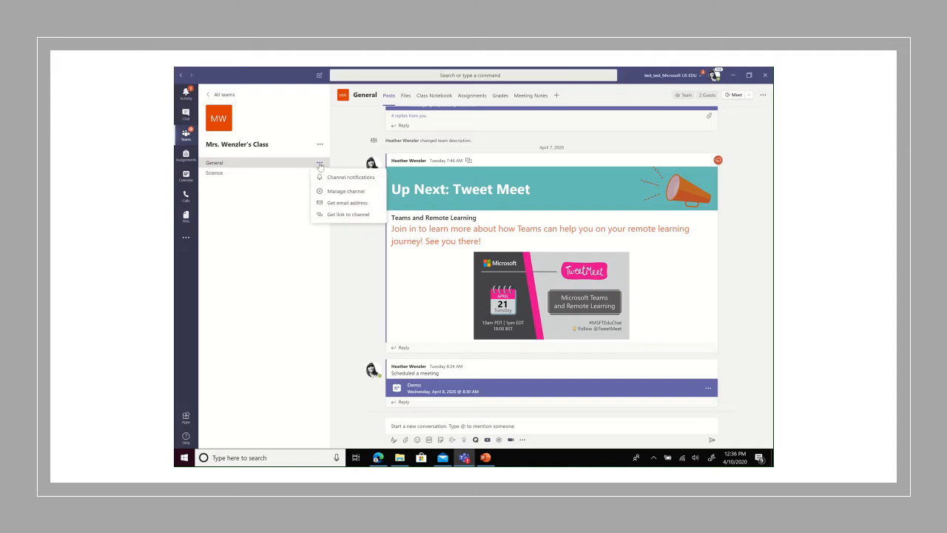
click(343, 204)
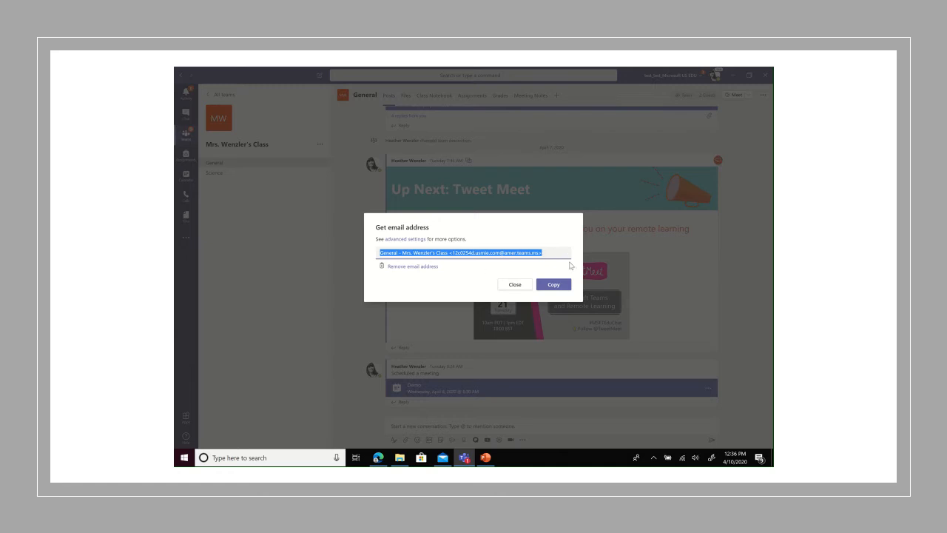
click(551, 284)
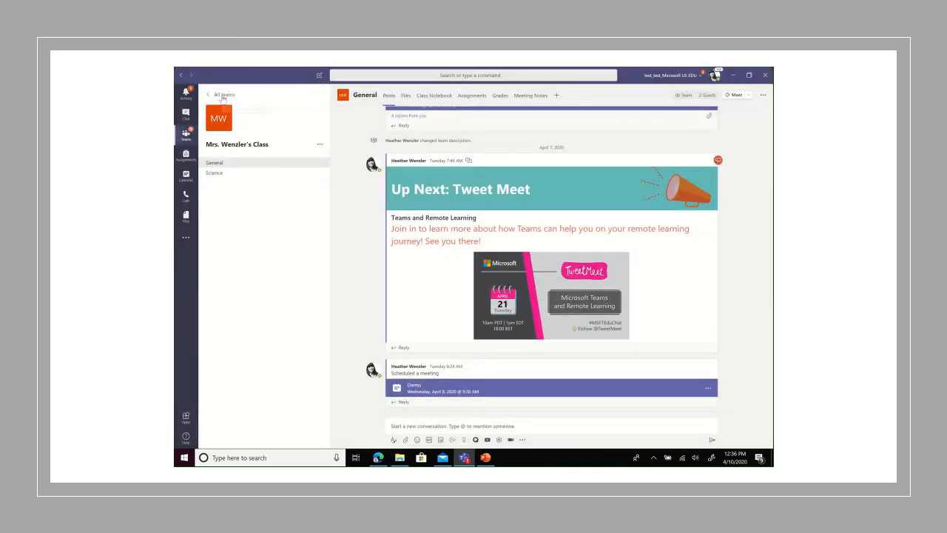
Open the orange-icon class team from the list of all teams and view its General channel's meeting options
click(223, 97)
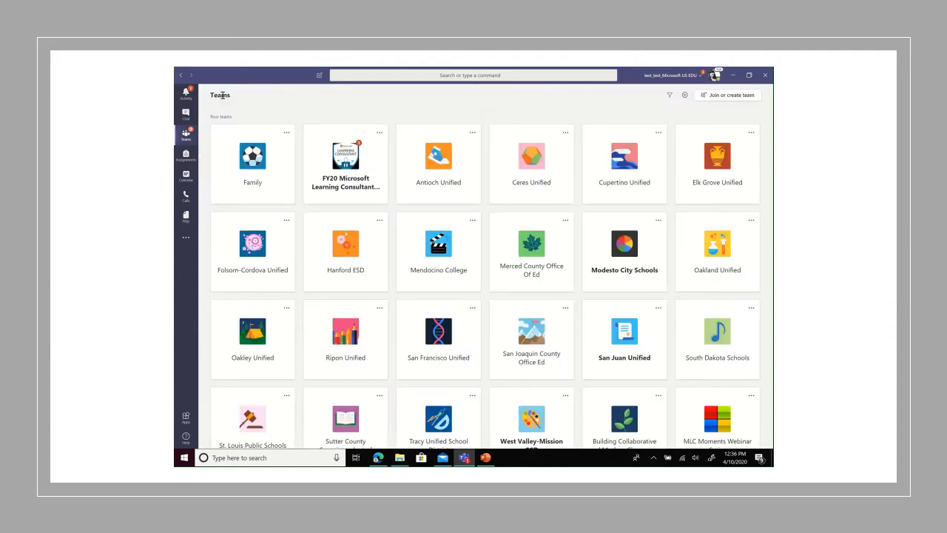
scroll(435, 331, down, 3)
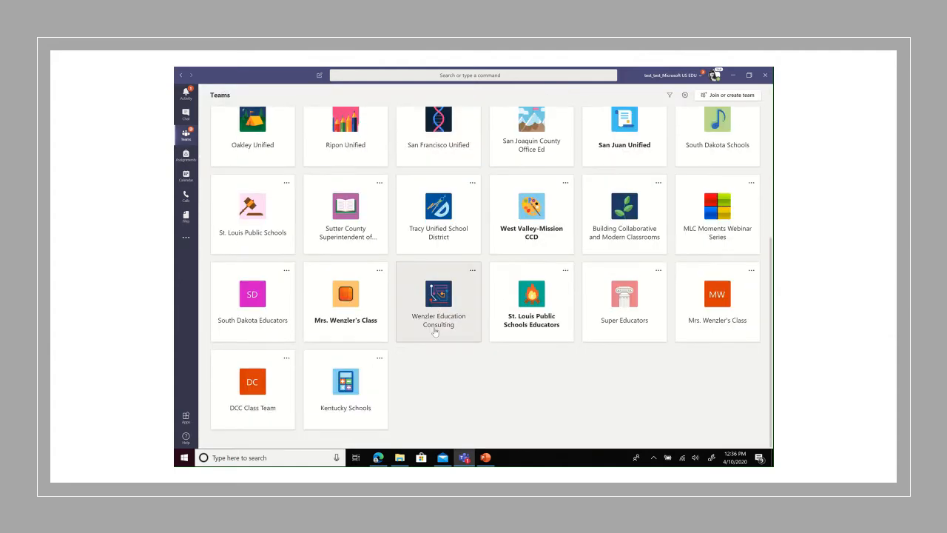
click(352, 301)
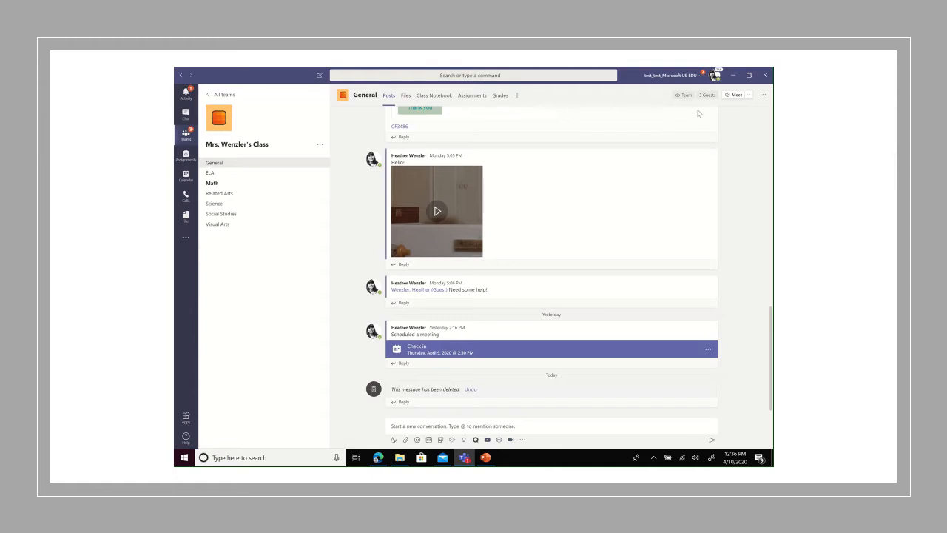
click(749, 96)
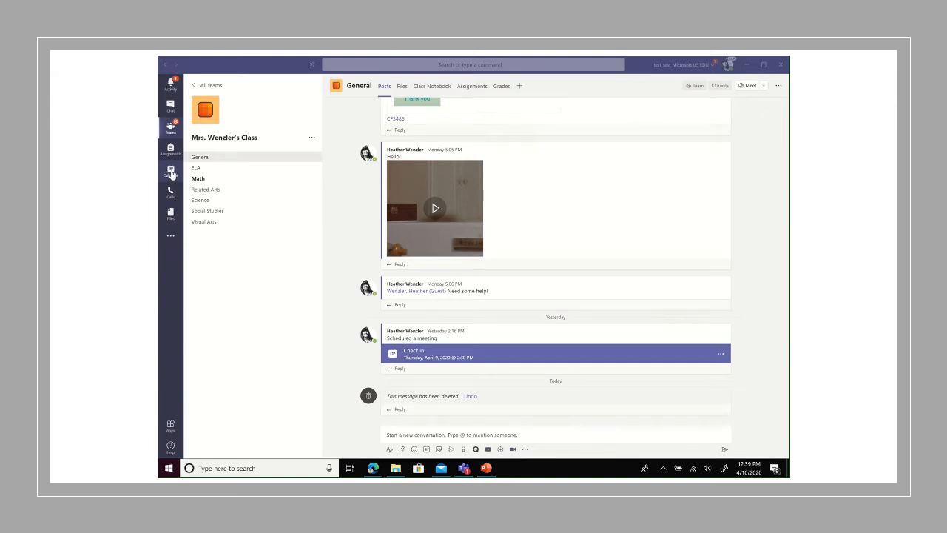
Create a new calendar meeting titled "Class Meeting" for Monday, April 13, 2020, from 2:30 PM to 3:00 PM
click(171, 173)
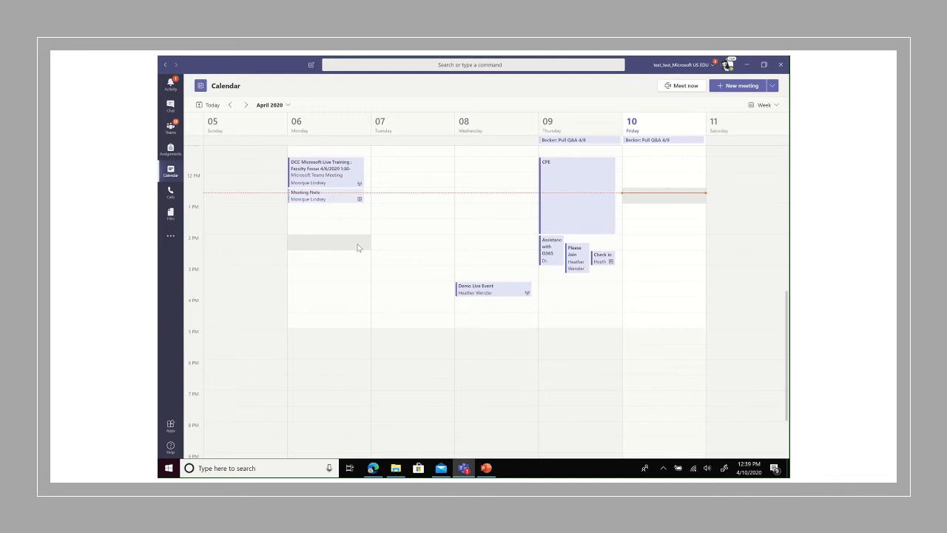
click(246, 105)
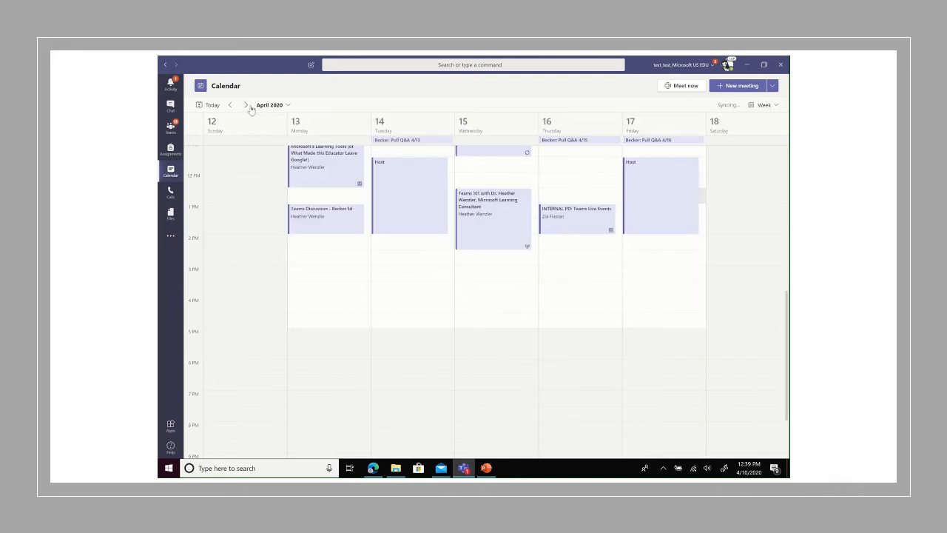
double_click(326, 261)
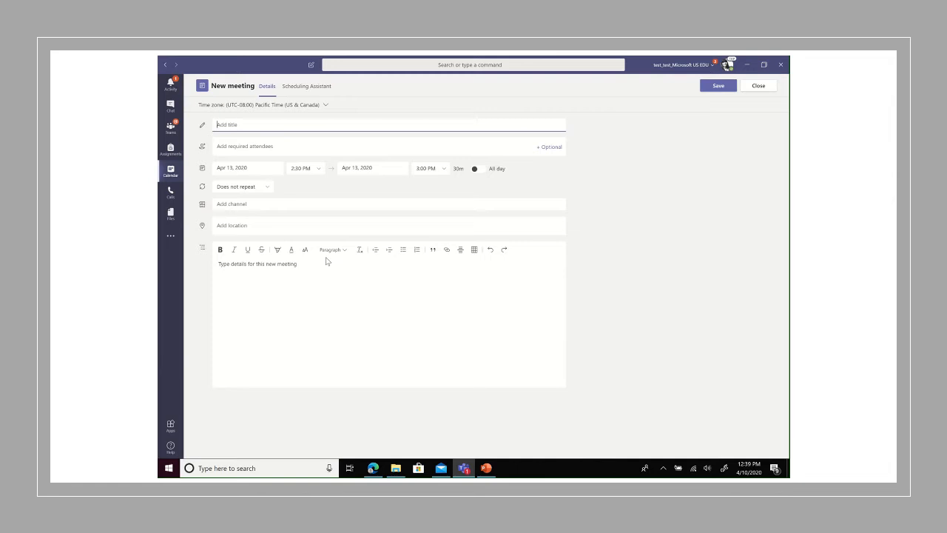
text(Class Meeting)
Add the copied channel email as a required attendee, removing the channel name and angle brackets around the address
click(310, 146)
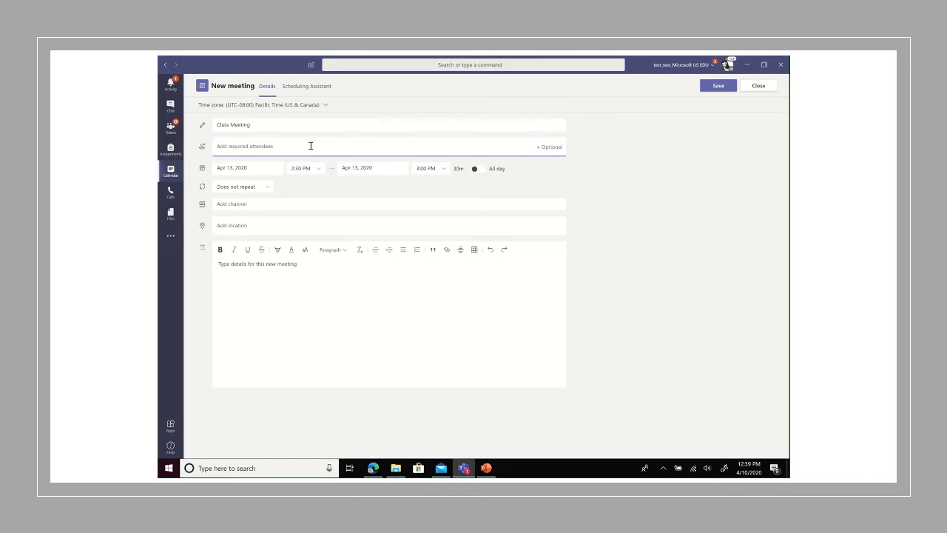
key(ctrl+v)
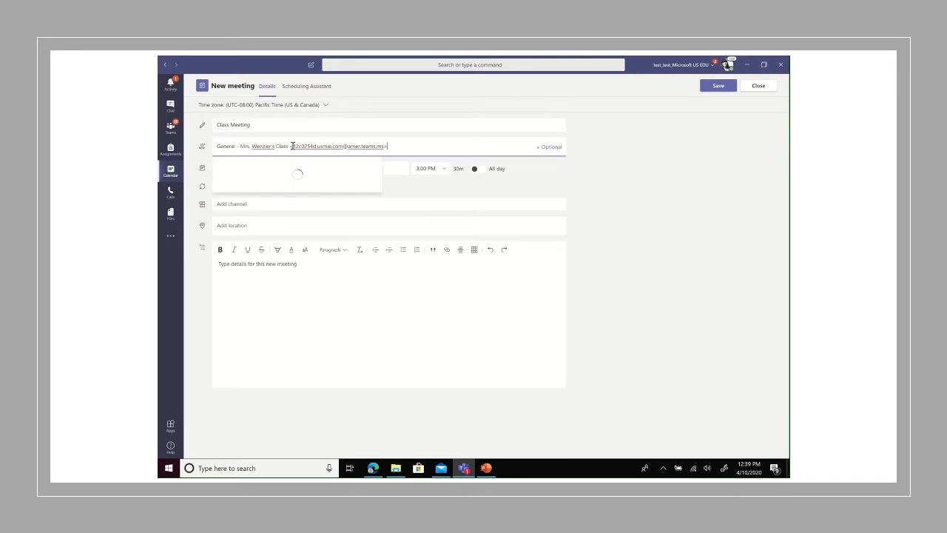
drag(293, 146, 211, 152)
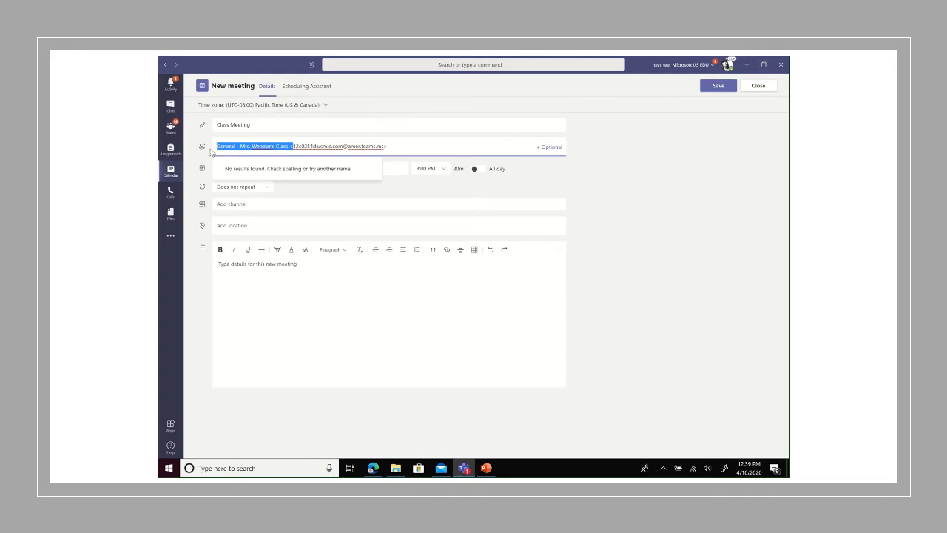
key(BackSpace)
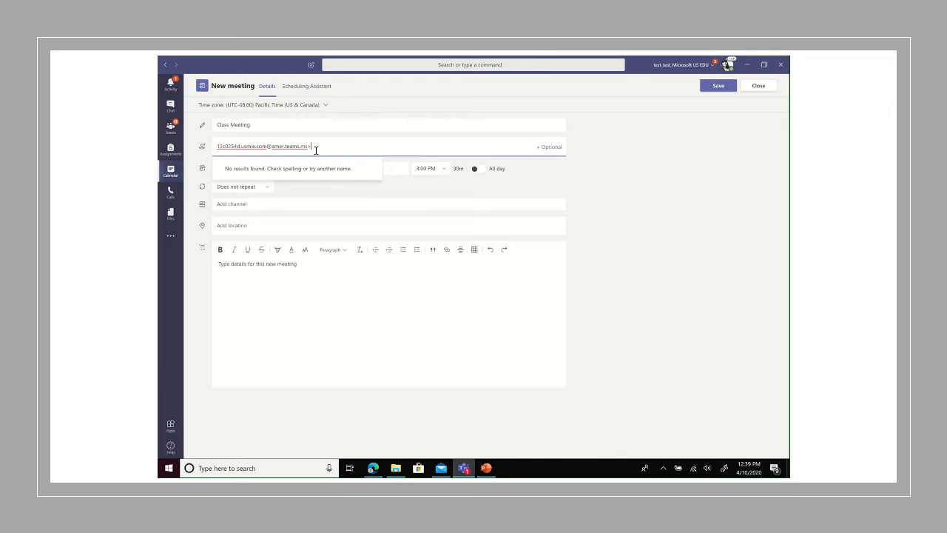
key(BackSpace)
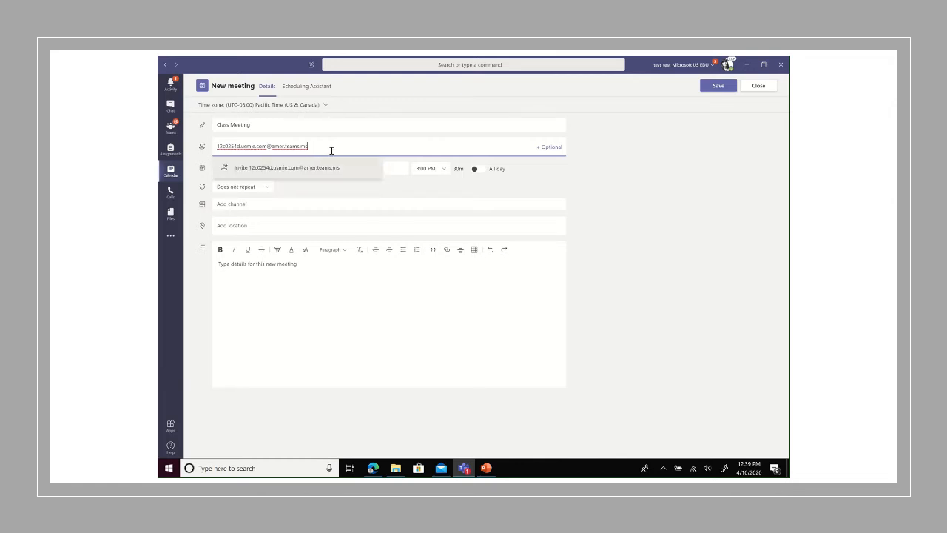
click(298, 169)
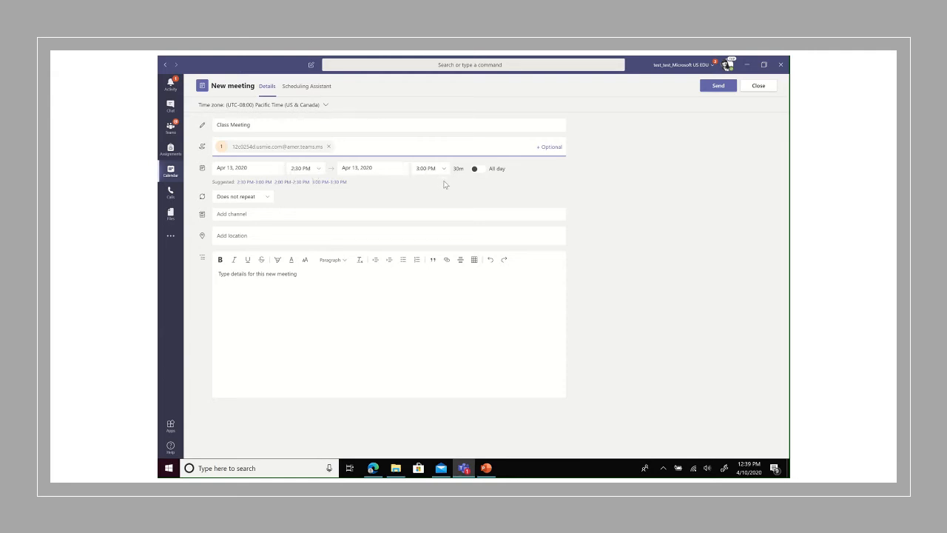
Set the meeting's channel to General in the orange-icon class team
click(299, 213)
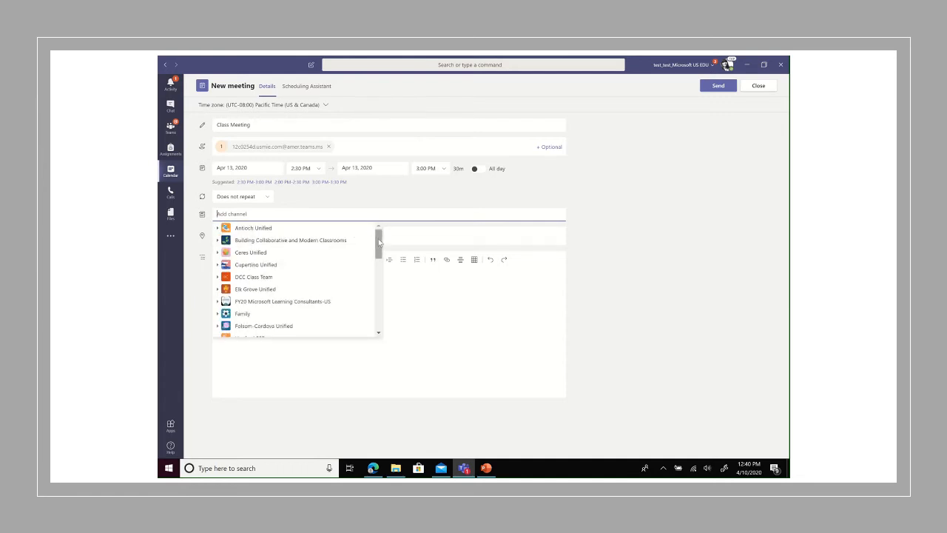
drag(378, 242, 385, 278)
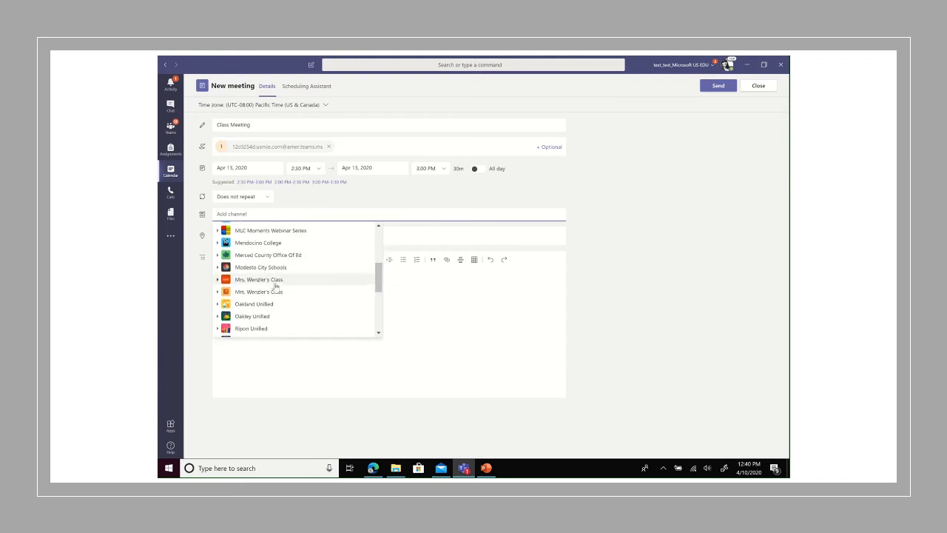
click(218, 292)
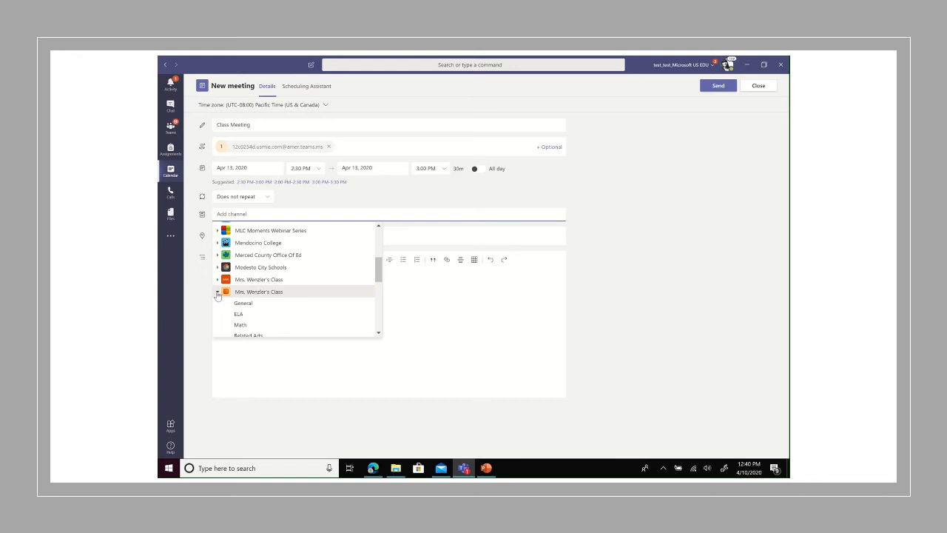
click(257, 304)
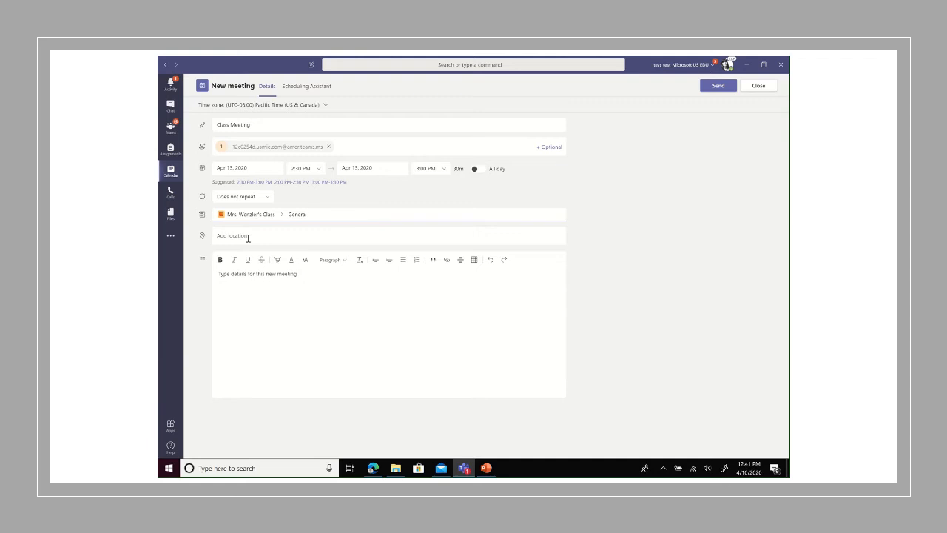
Enter "Homework discussion" and "Health discussion" on separate lines as the meeting details and send the invitation
click(218, 274)
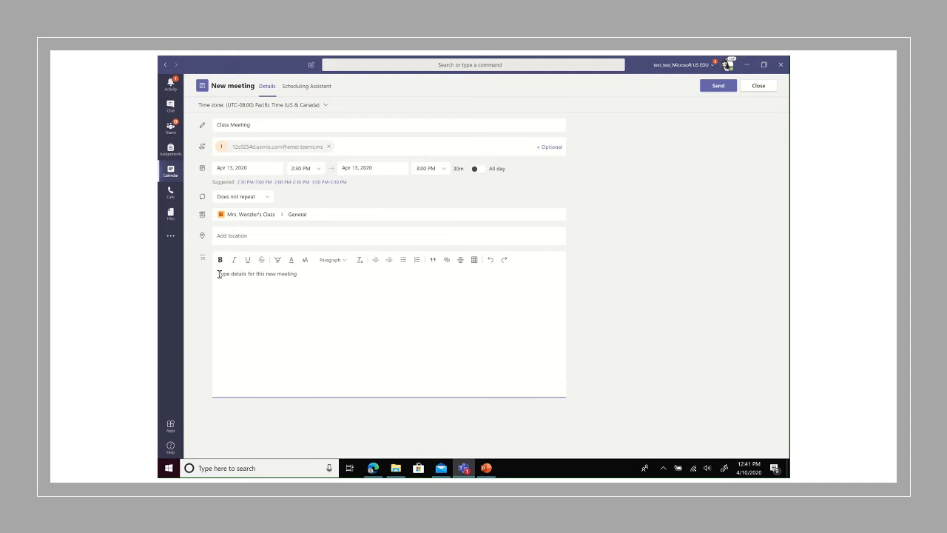
text(Homework discussion)
key(Return)
text(Health discussion)
click(227, 275)
key(BackSpace)
text(o)
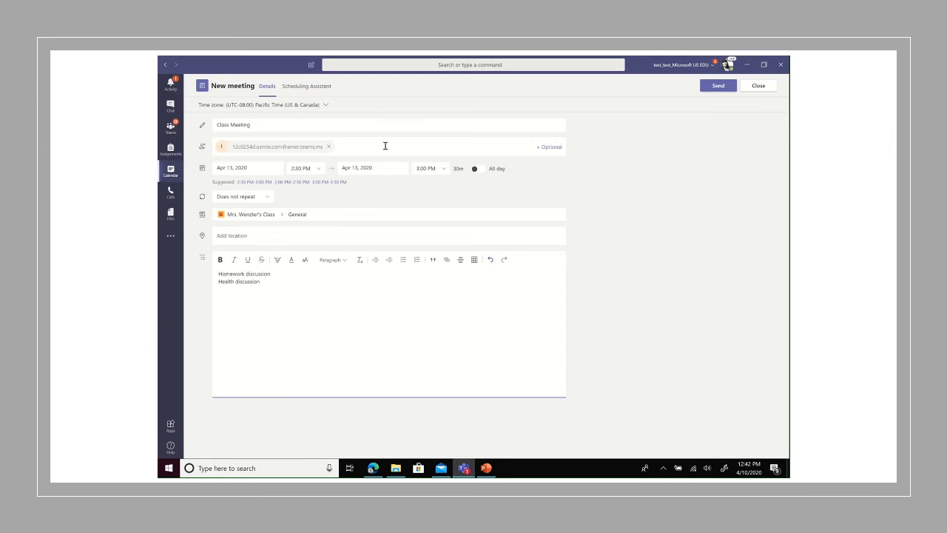
click(720, 87)
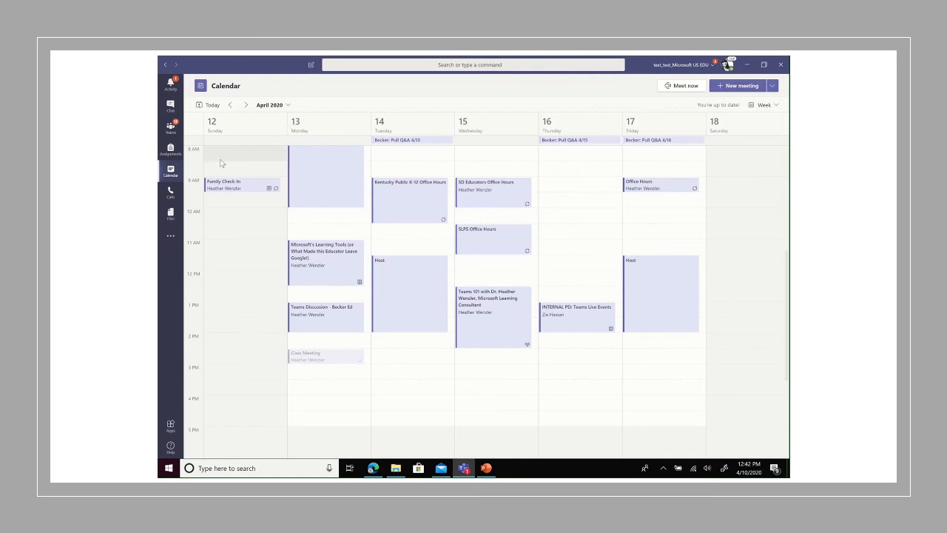
Check the Class Meeting post in the orange-icon class team and expand the full meeting email in the MW class team's General channel
click(171, 128)
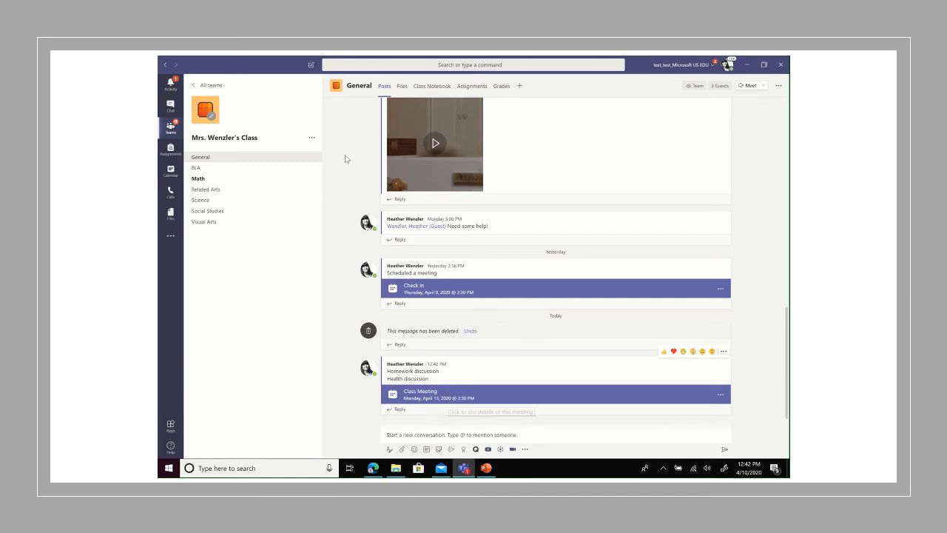
click(212, 88)
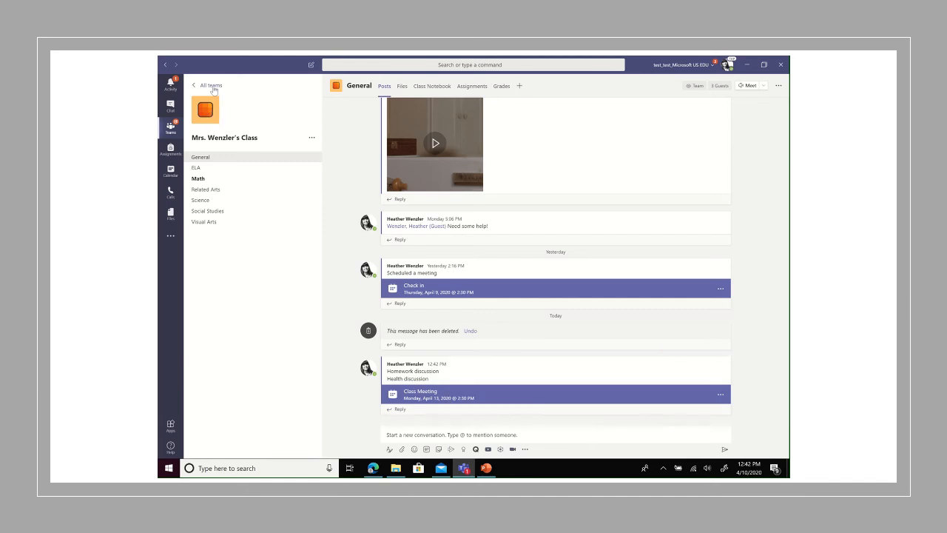
scroll(441, 298, down, 3)
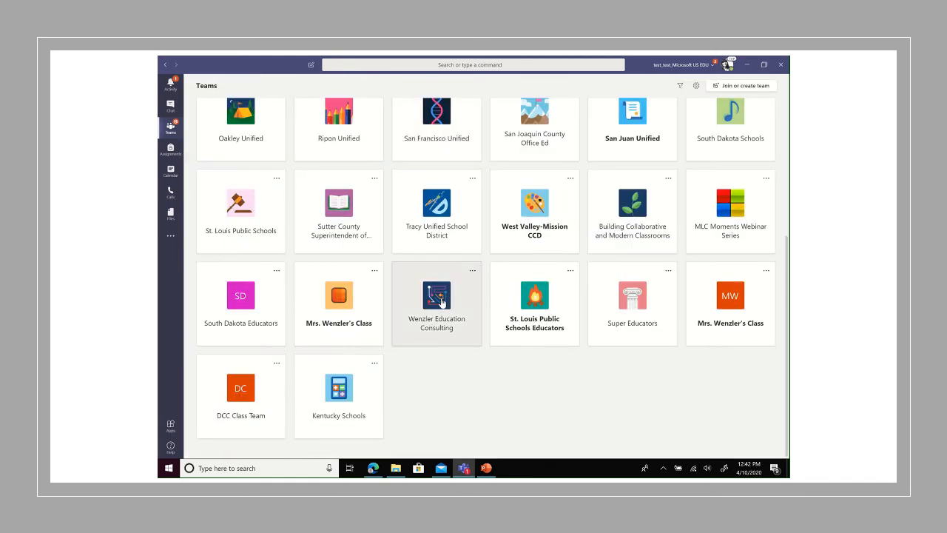
click(708, 324)
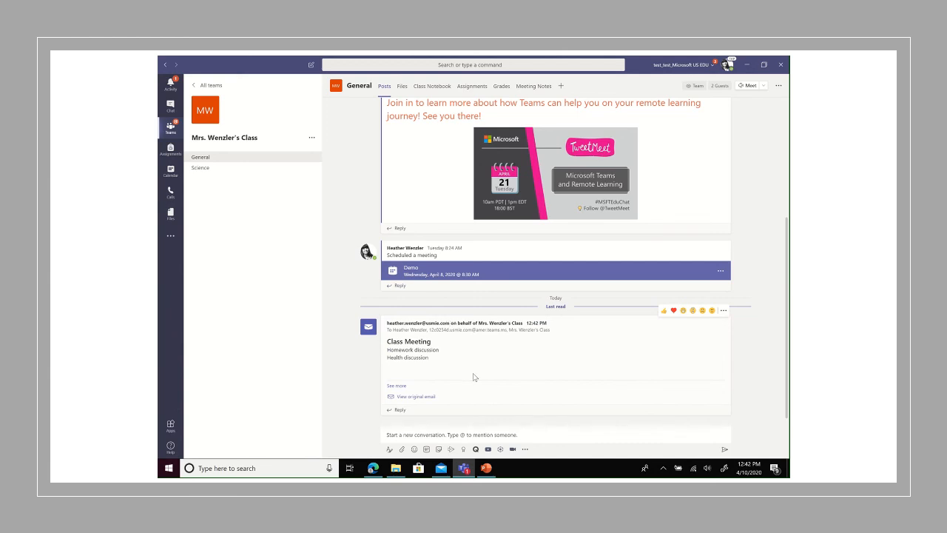
click(396, 386)
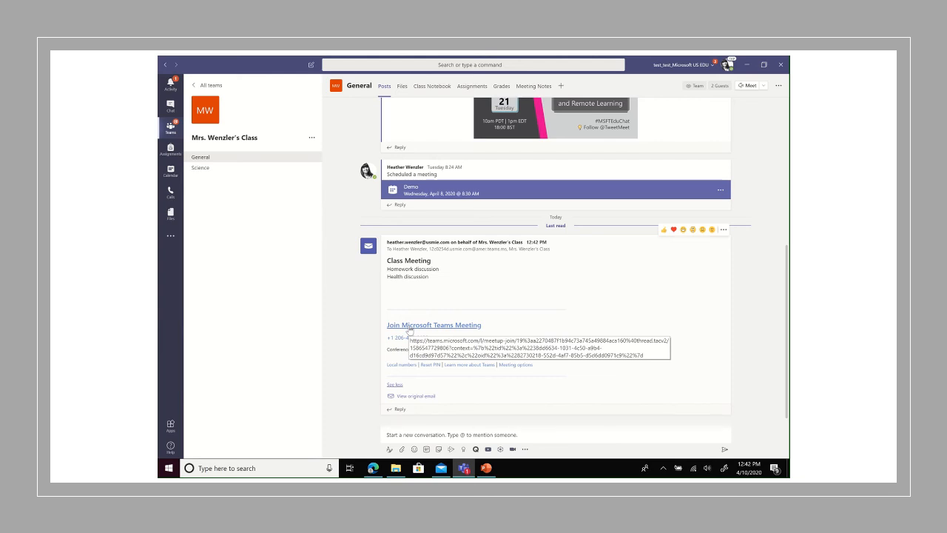
Return to the orange-icon class team's General channel to view the scheduled Class Meeting post
click(212, 85)
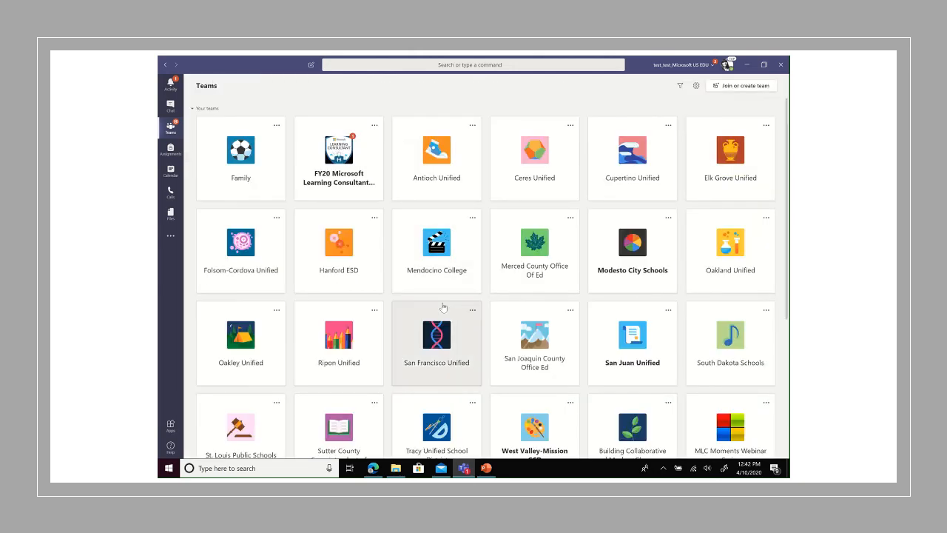
scroll(442, 304, down, 3)
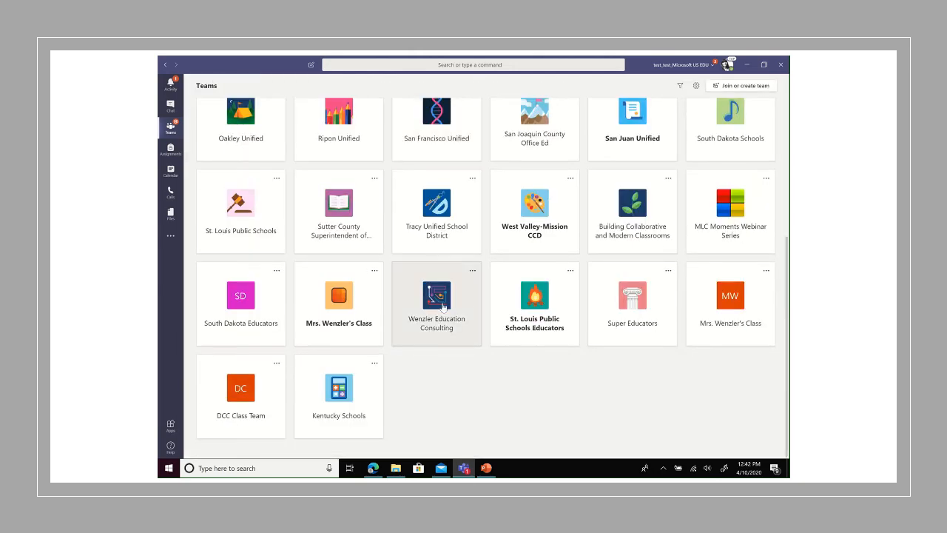
click(368, 332)
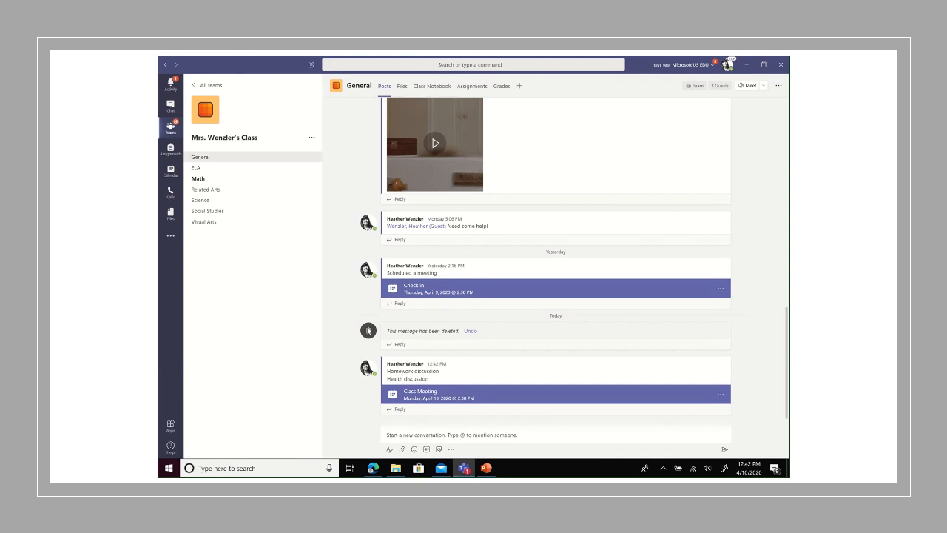